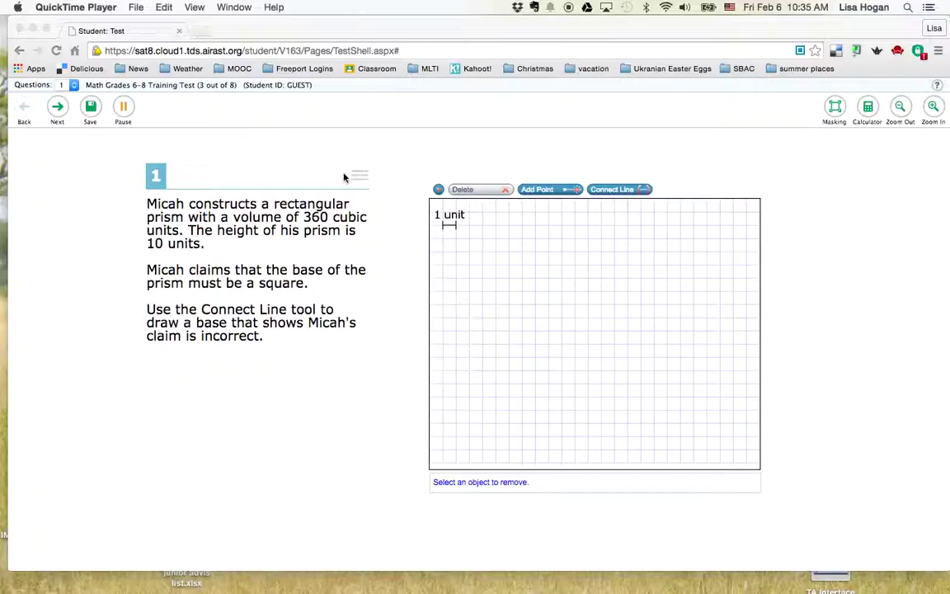
Step: Place three points on question 1's grid: left of centre, upper right, and lower
click(540, 191)
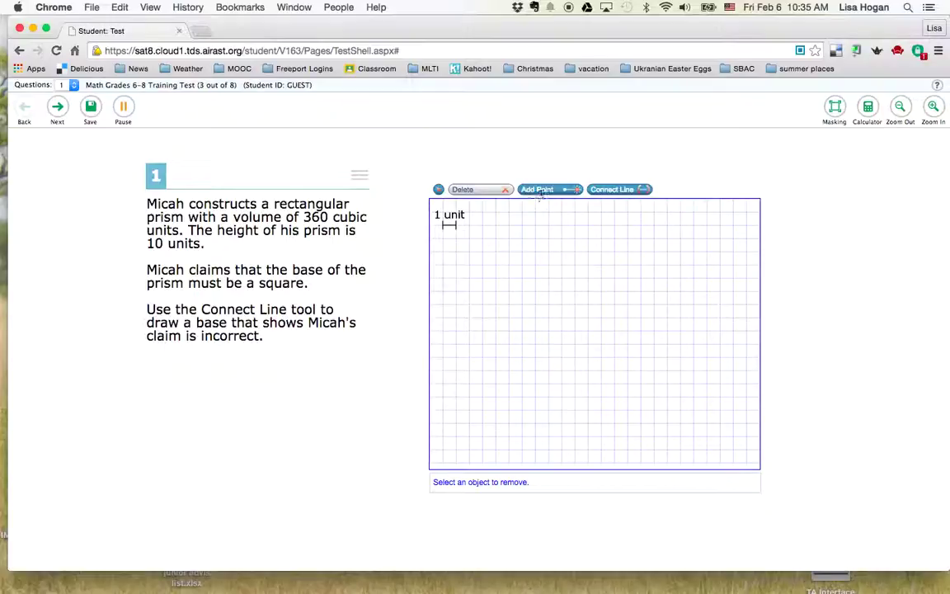
click(537, 190)
click(535, 318)
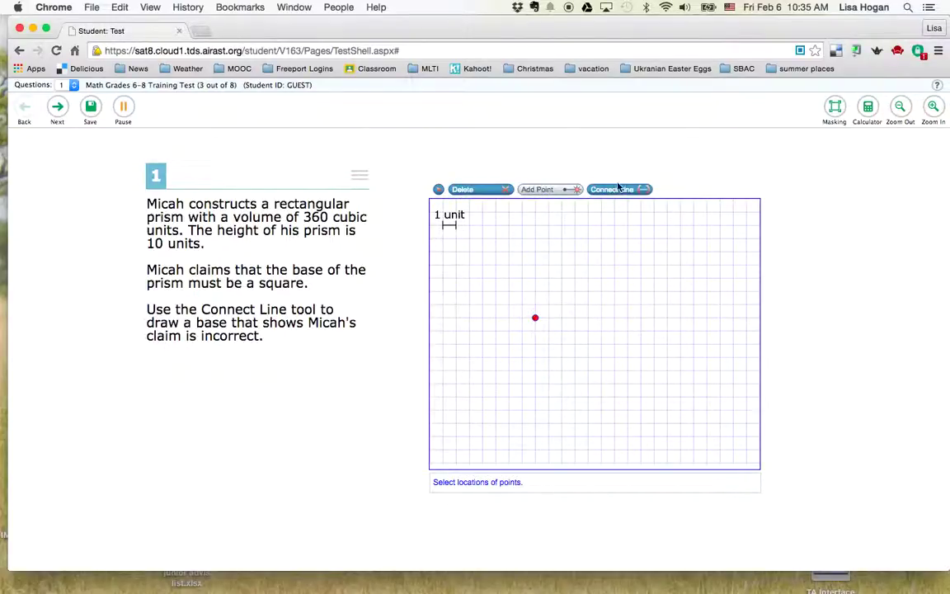
click(653, 265)
click(628, 397)
Step: Draw two line segments on the grid, one across the middle and one lower
click(643, 189)
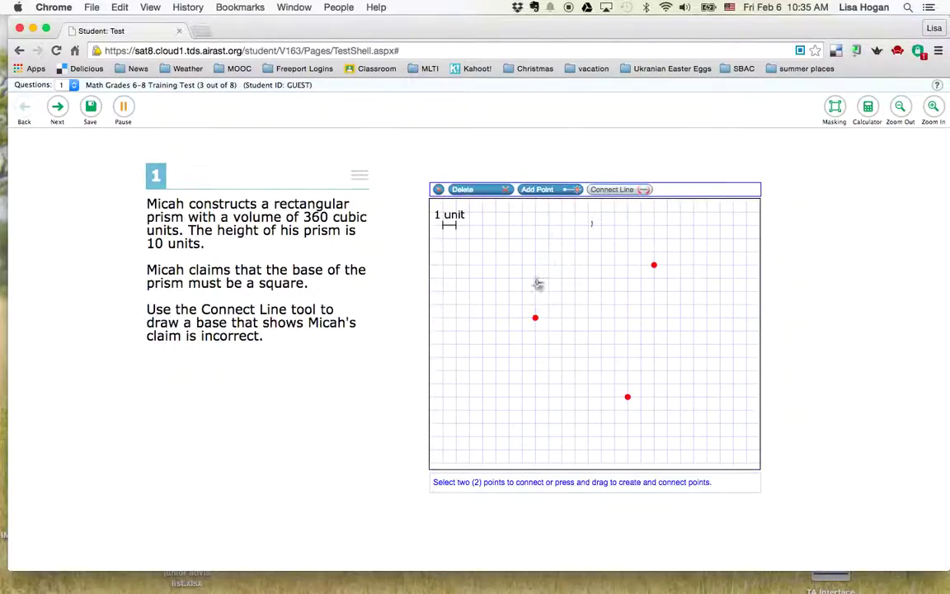
drag(535, 330, 654, 319)
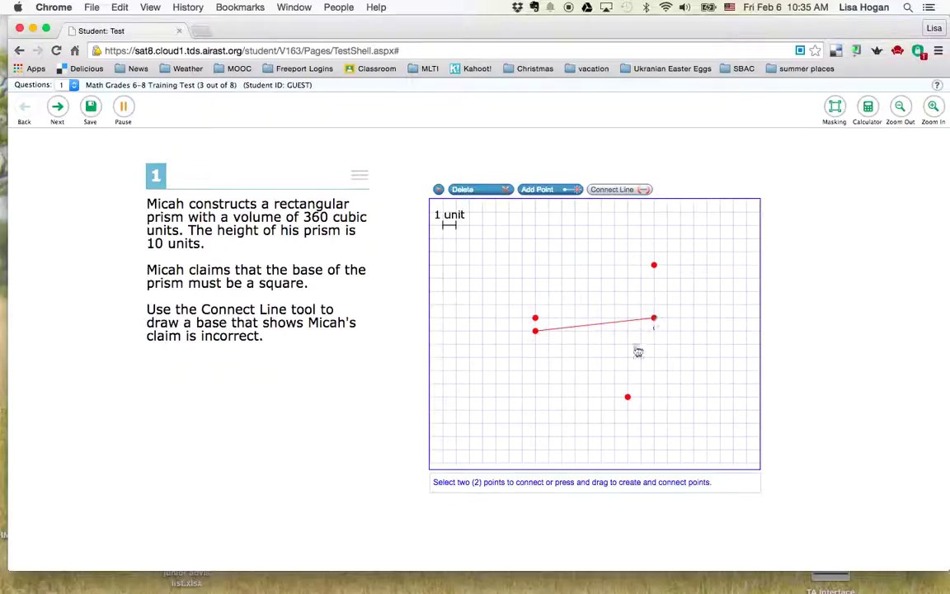
drag(561, 397, 693, 357)
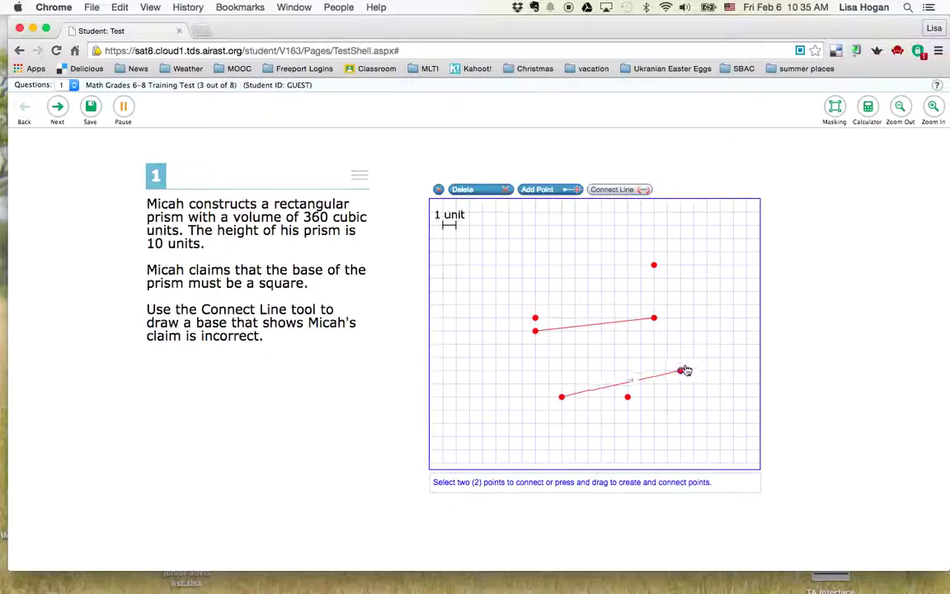
Step: Delete both lines and most points, leaving two points on the grid
click(505, 190)
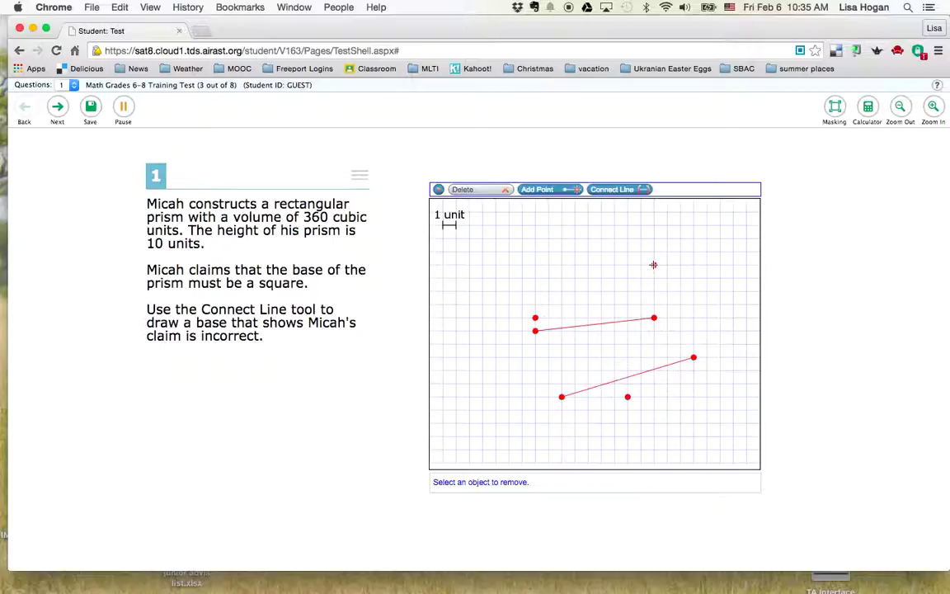
click(535, 317)
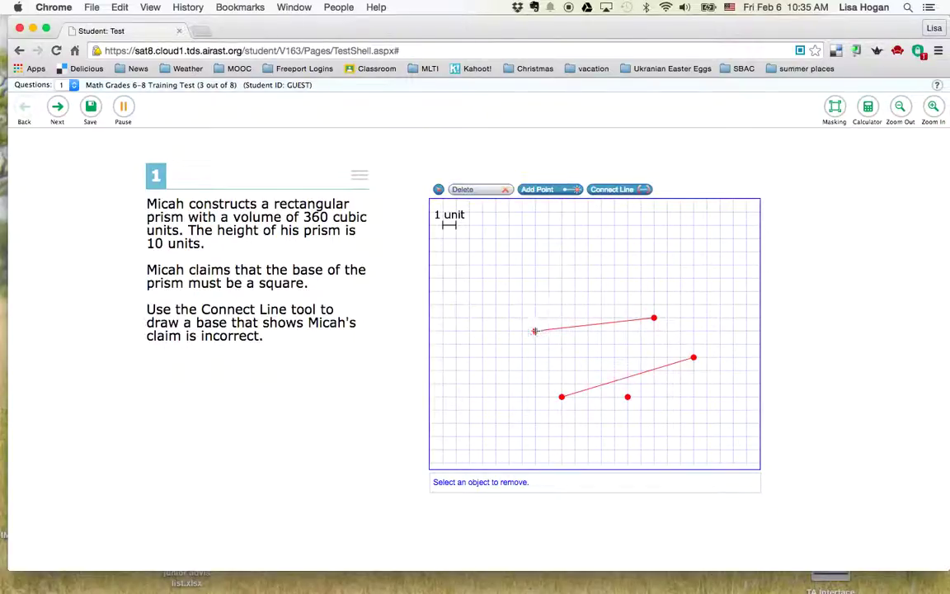
click(538, 329)
click(654, 317)
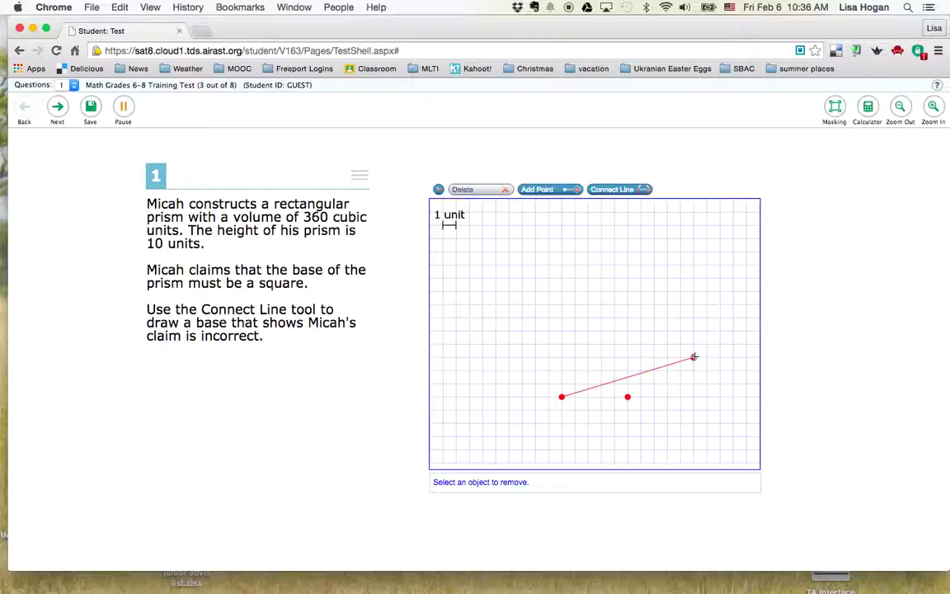
click(693, 358)
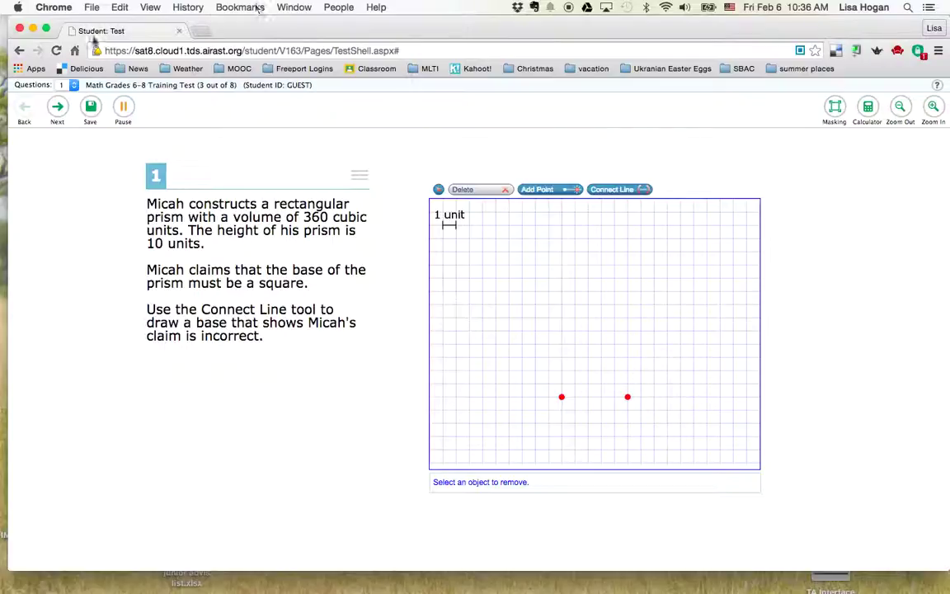
Step: Go to question 2 and erase its existing expression
click(58, 111)
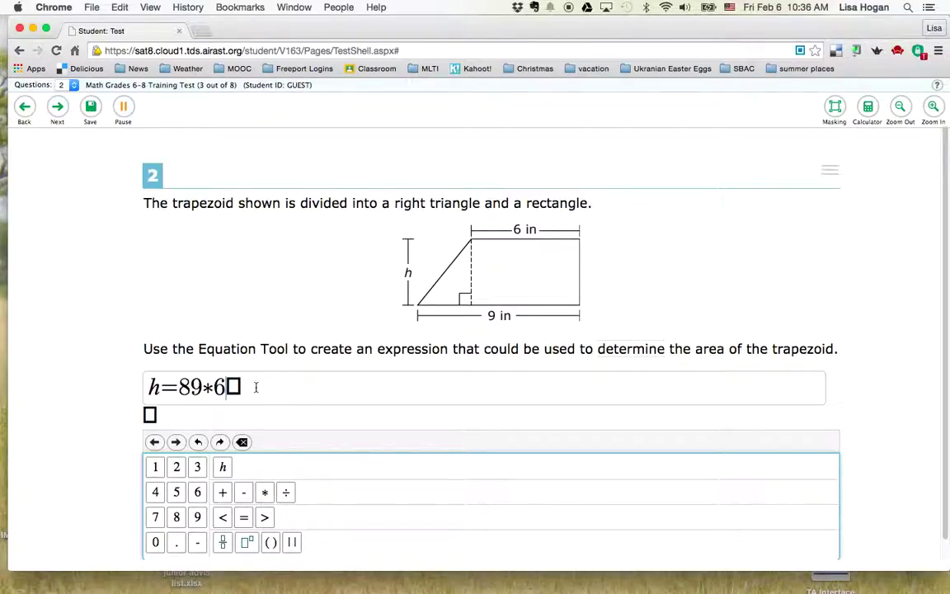
key(BackSpace)
key(BackSpace)
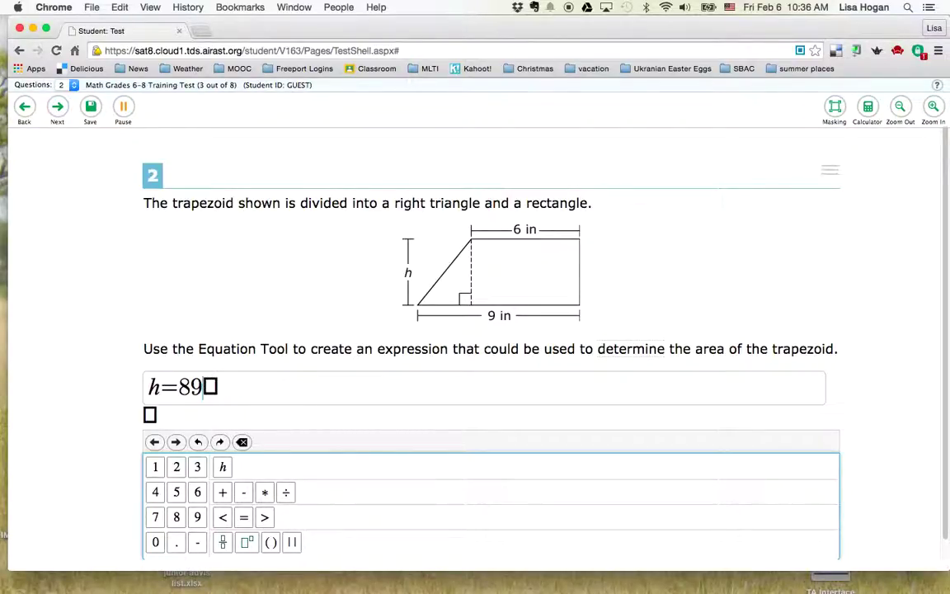
key(BackSpace)
key(BackSpace)
key(BackSpace)
key(BackSpace)
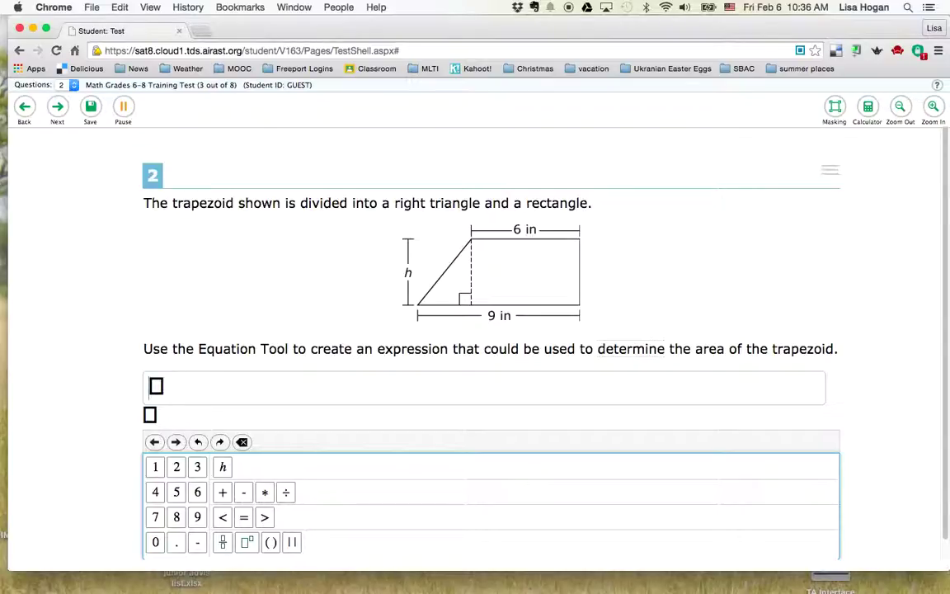
text(1)
text(84957)
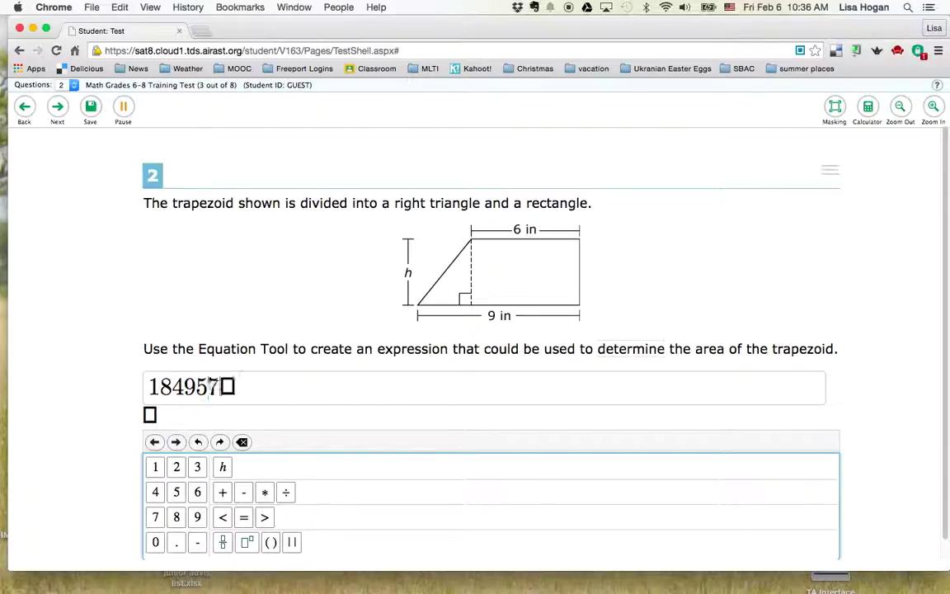
click(155, 468)
click(177, 468)
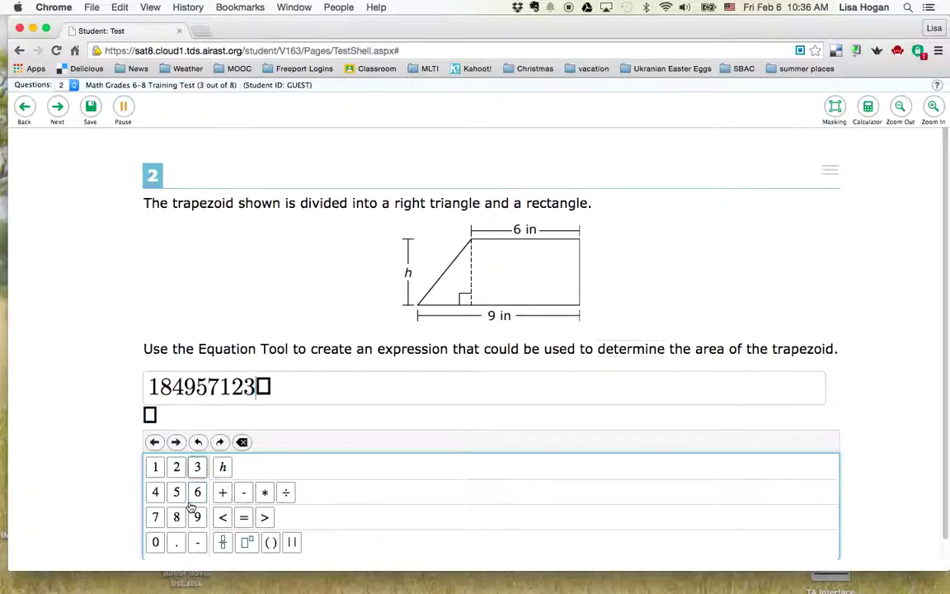
click(197, 493)
click(265, 493)
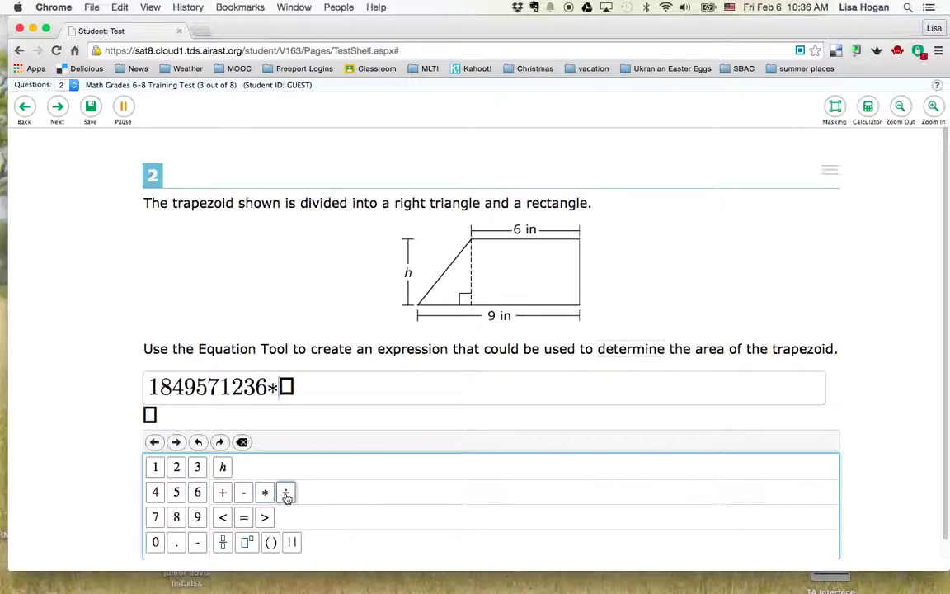
click(198, 518)
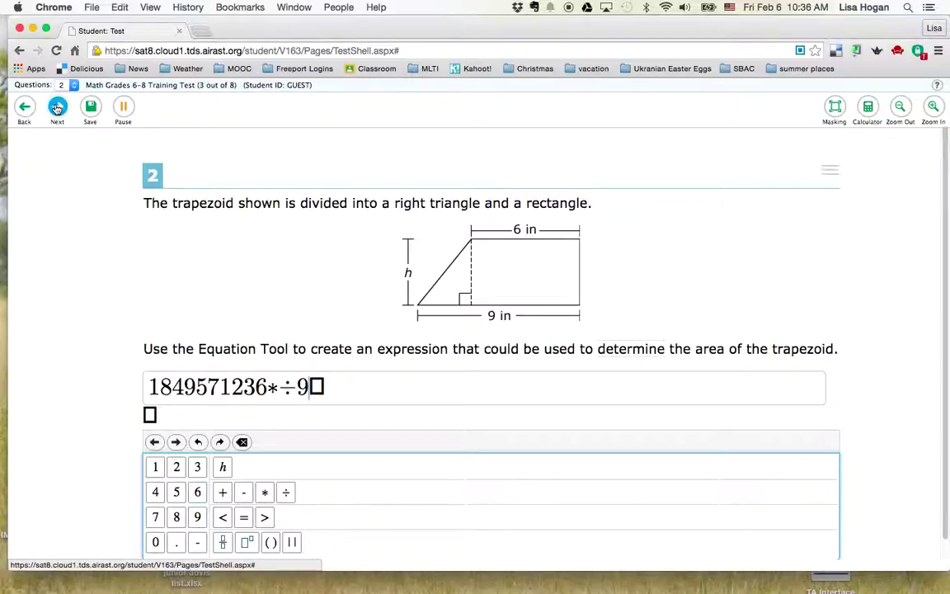
click(57, 106)
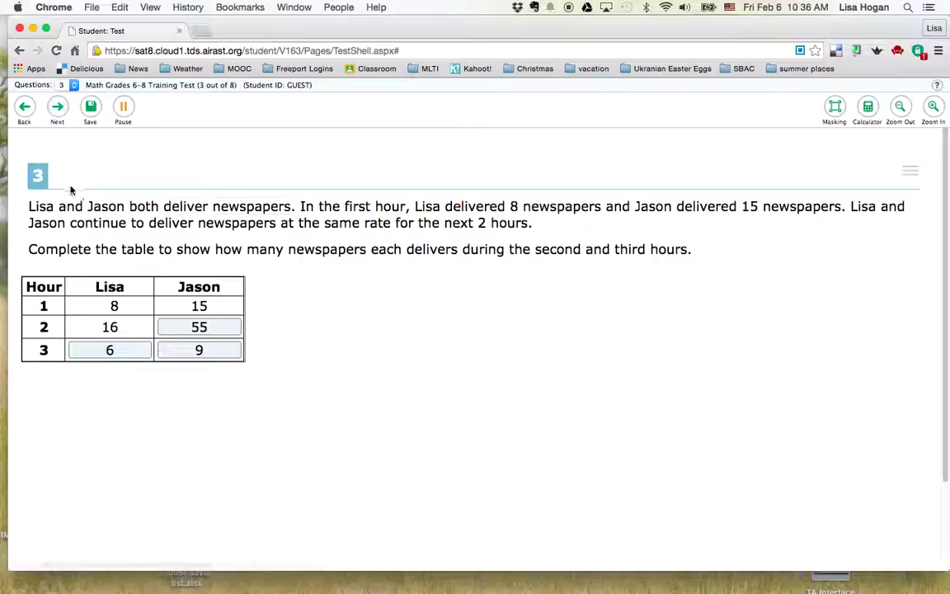
Step: On question 4, compute 54 ÷ 10 = 5.4 on the calculator, then clear it
click(56, 106)
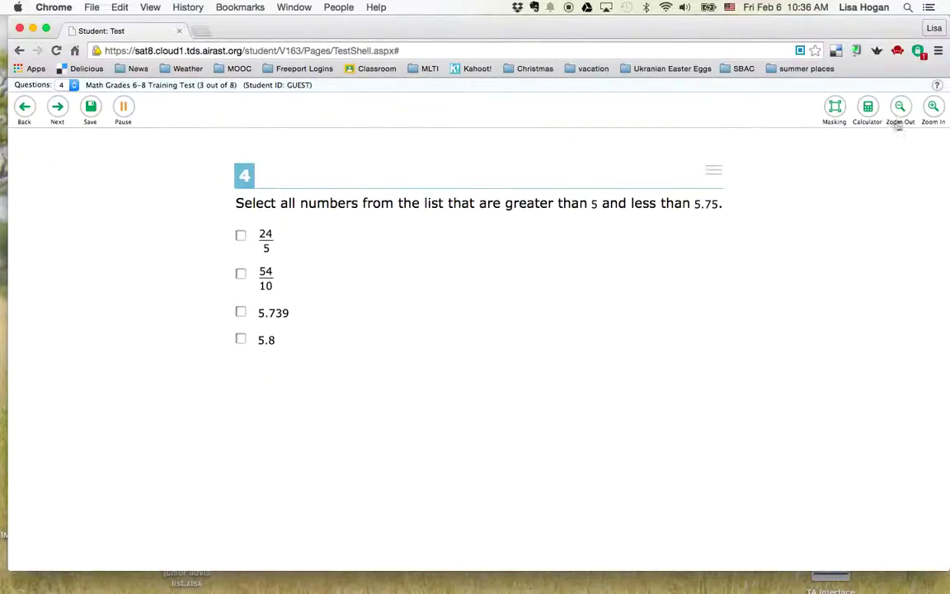
click(867, 106)
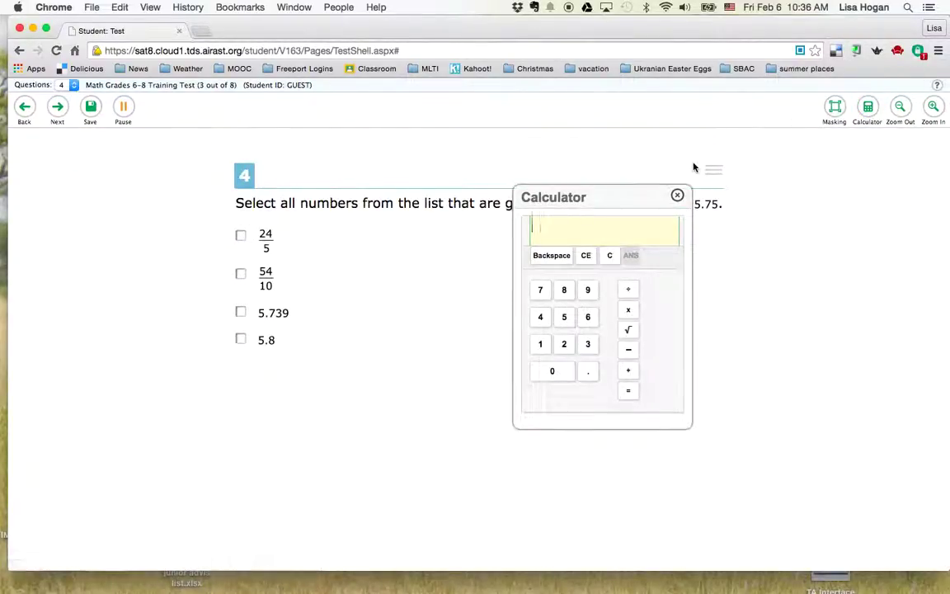
click(564, 317)
click(540, 296)
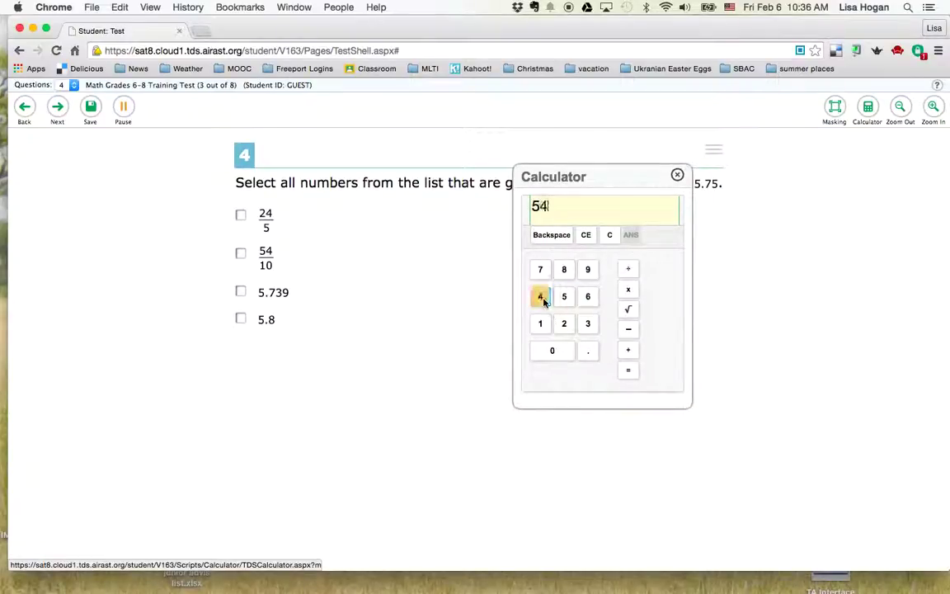
click(541, 324)
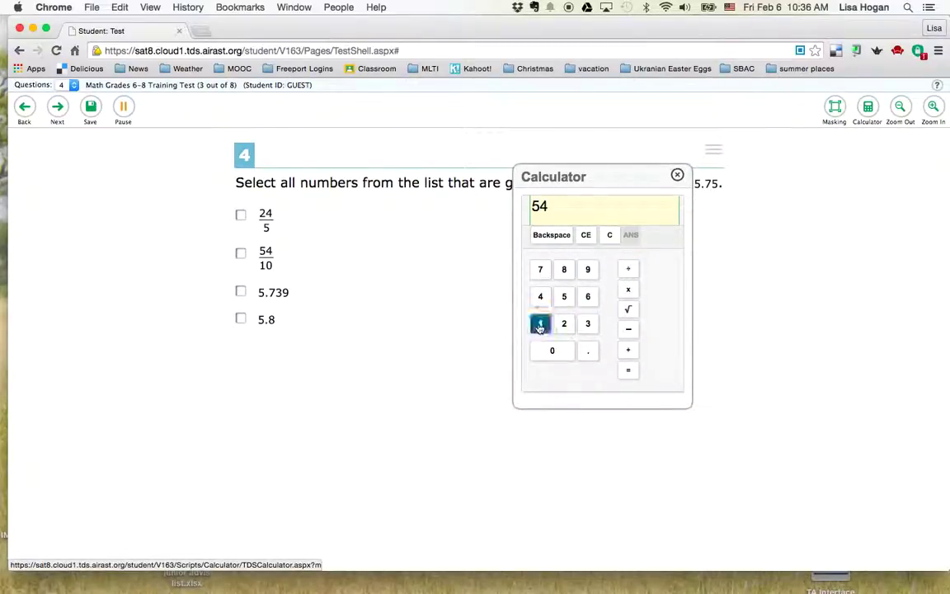
click(552, 350)
click(632, 372)
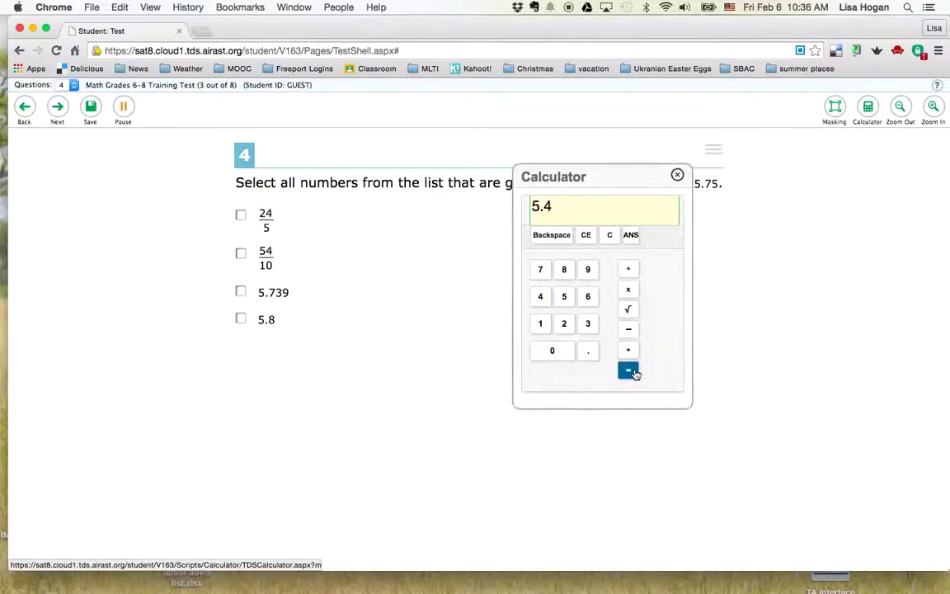
click(611, 239)
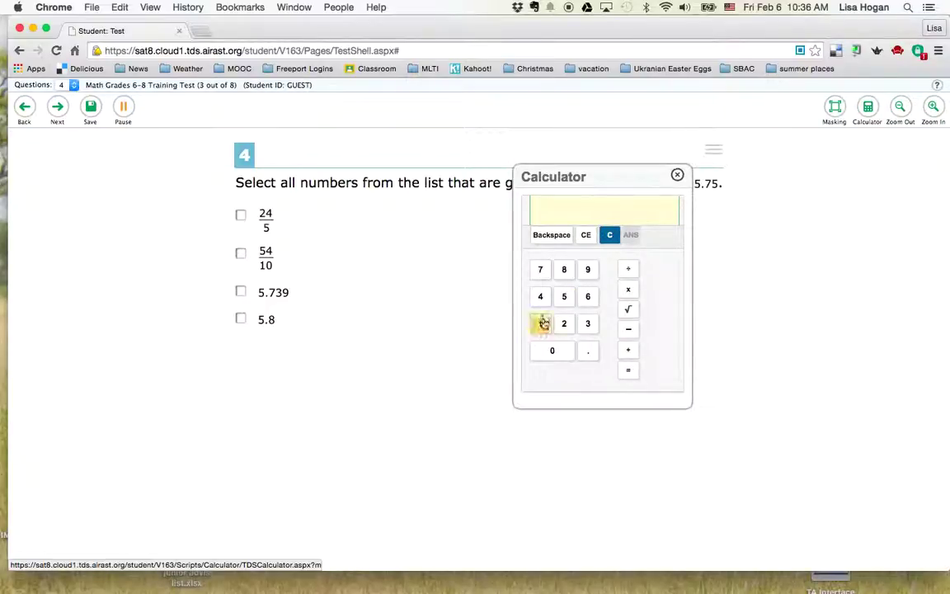
Step: Compute 54 ÷ 101 on the calculator and clear the result
click(563, 296)
click(626, 271)
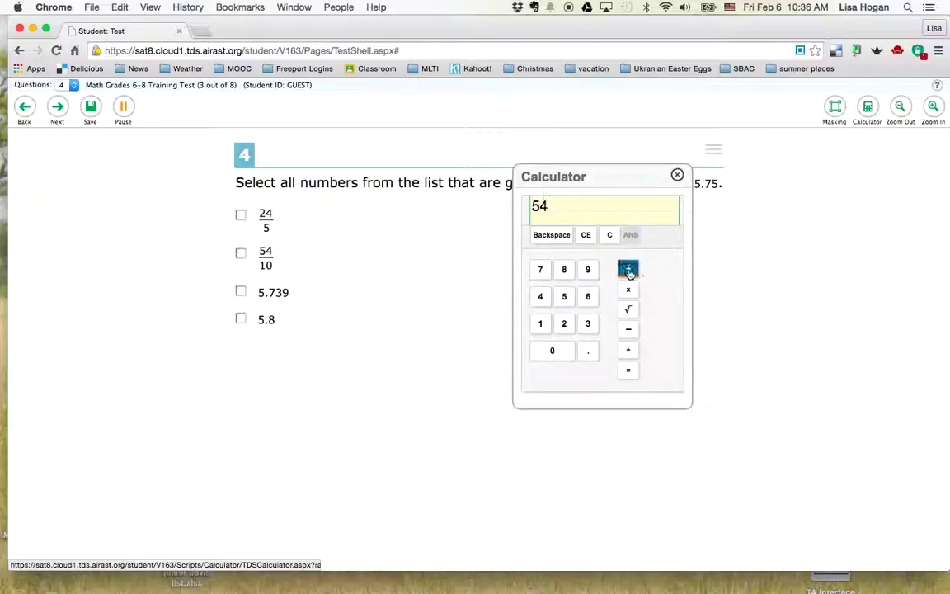
click(540, 323)
click(553, 353)
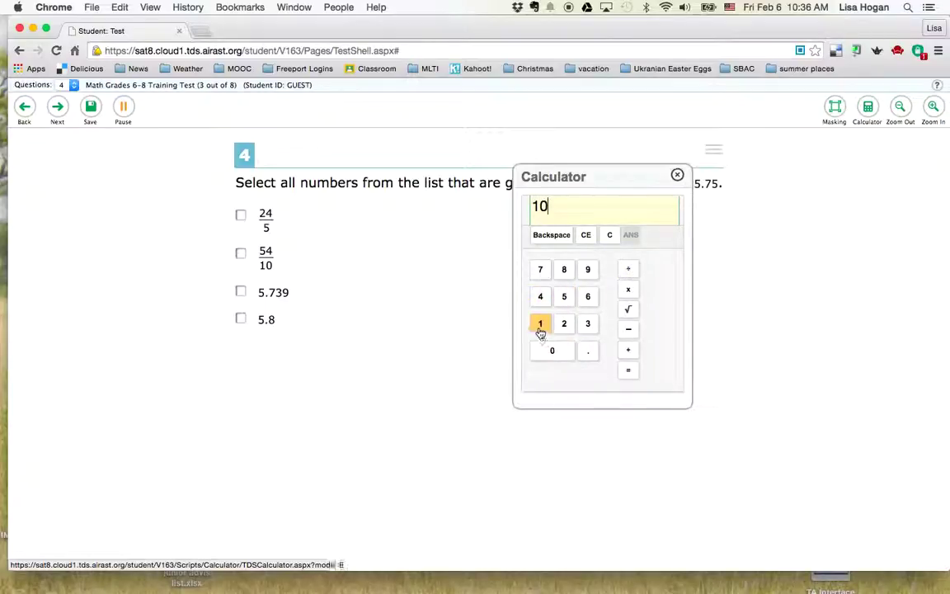
click(540, 324)
click(630, 371)
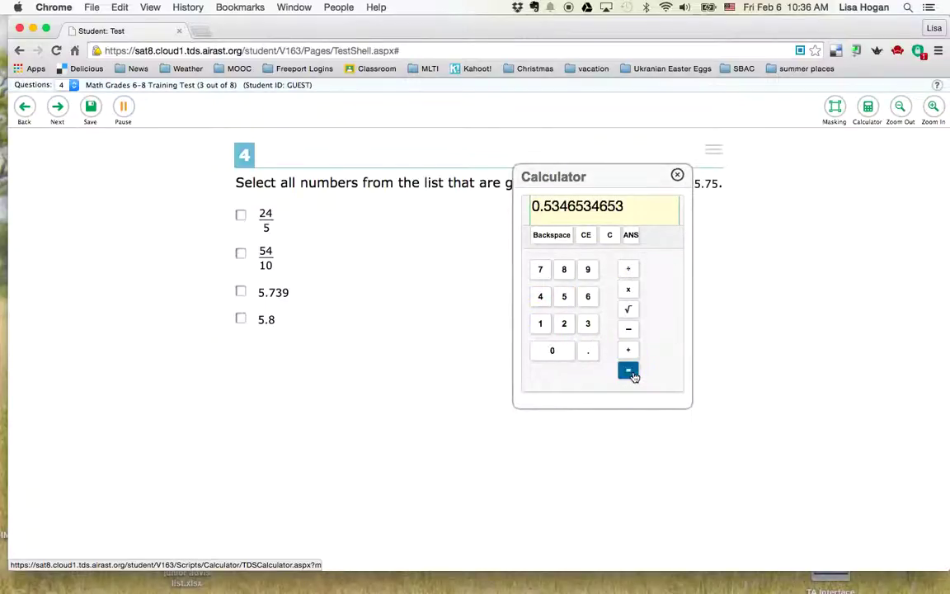
click(609, 237)
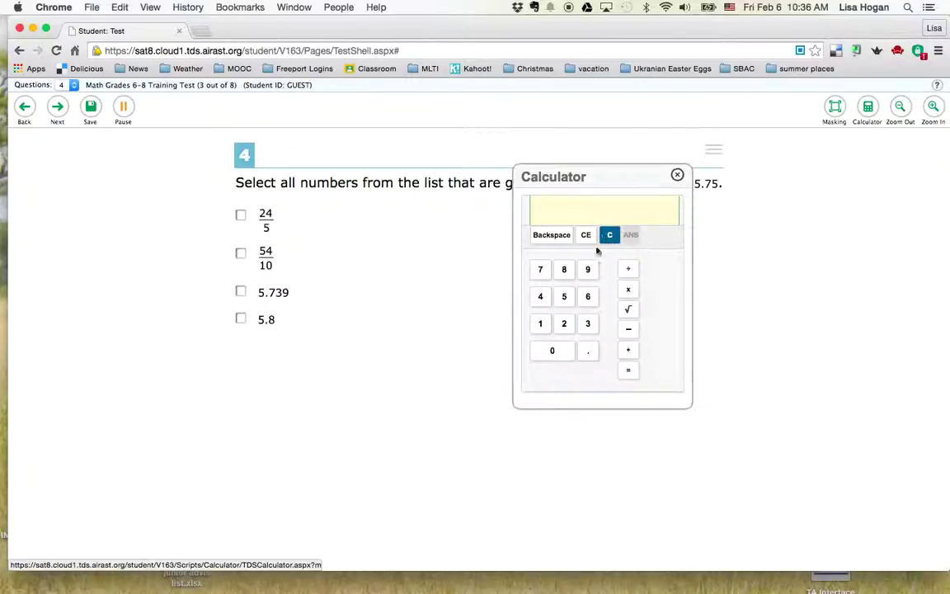
Step: Compute .45 + .23 = 0.68 and clear the display
click(587, 351)
click(542, 298)
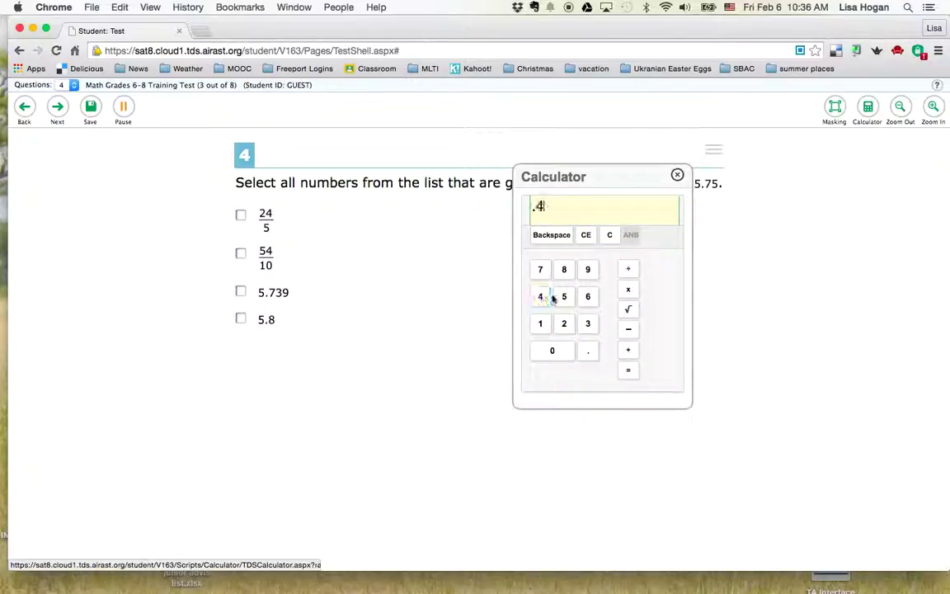
click(564, 300)
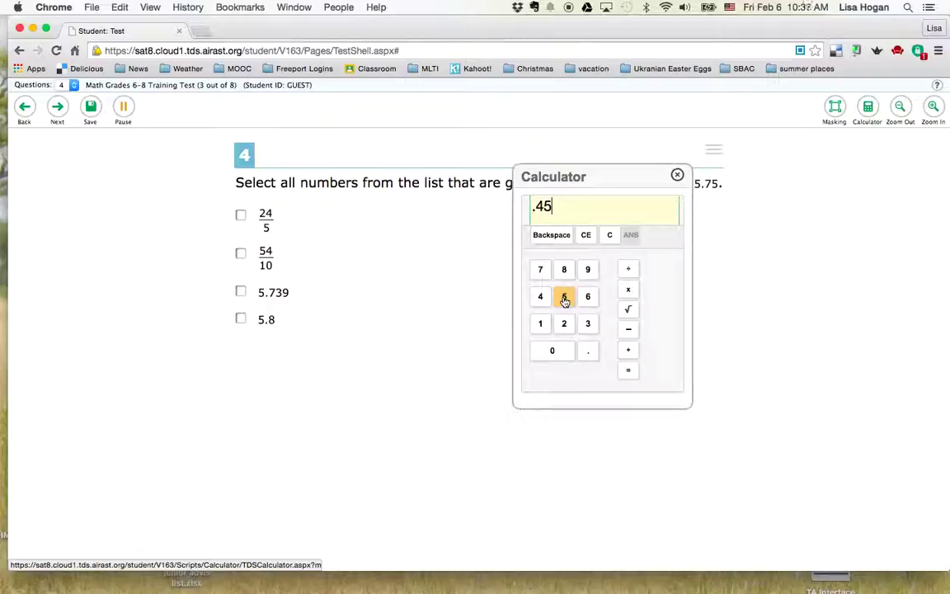
click(588, 352)
click(564, 323)
click(628, 370)
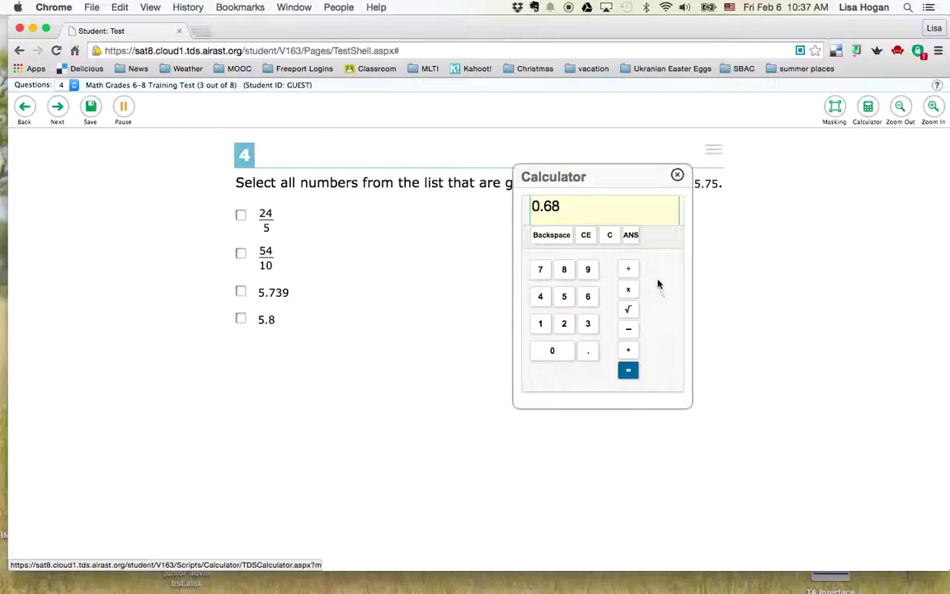
click(611, 238)
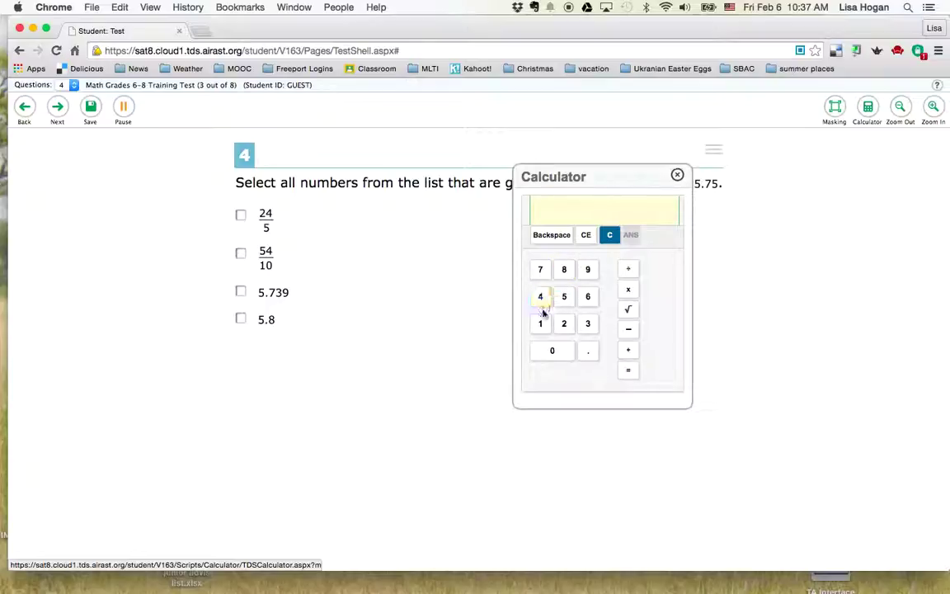
Step: Compute 45 − .123 = 44.877 on the calculator, then close the calculator
click(541, 296)
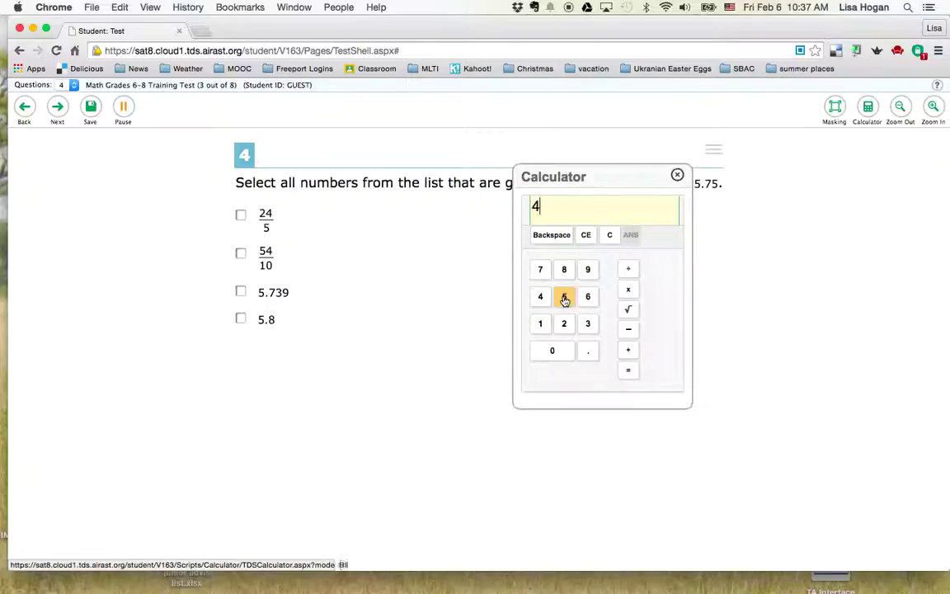
click(627, 329)
click(587, 352)
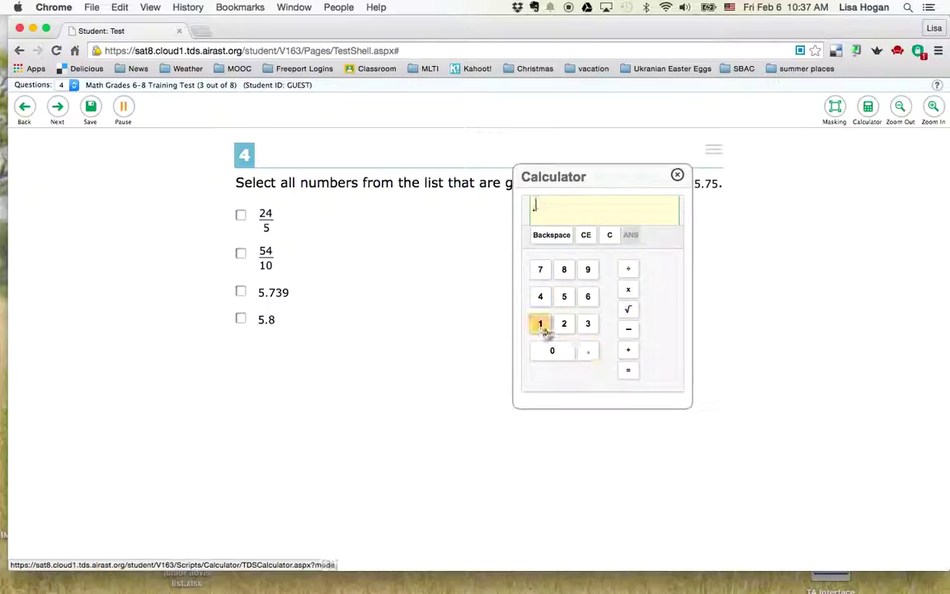
click(543, 324)
click(586, 326)
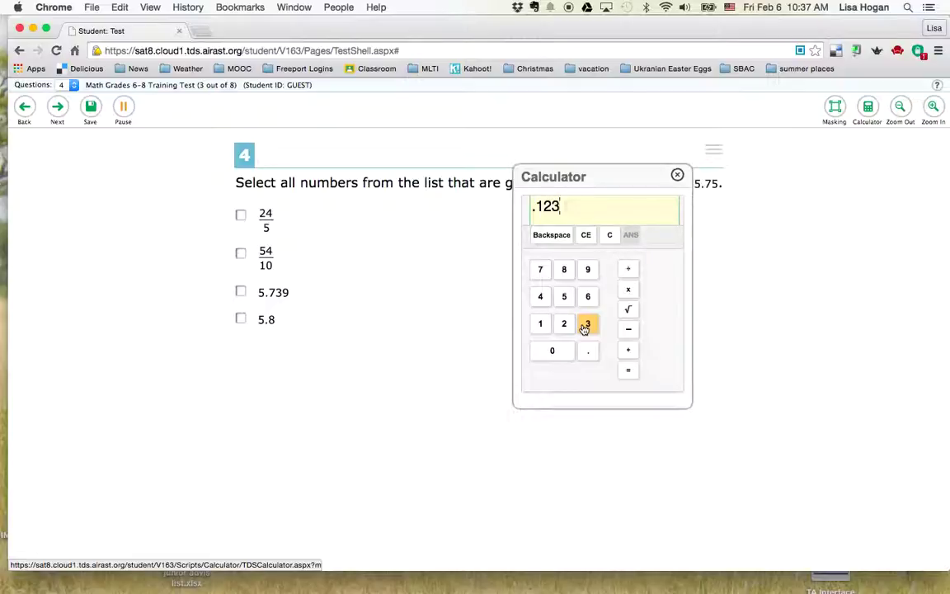
click(626, 373)
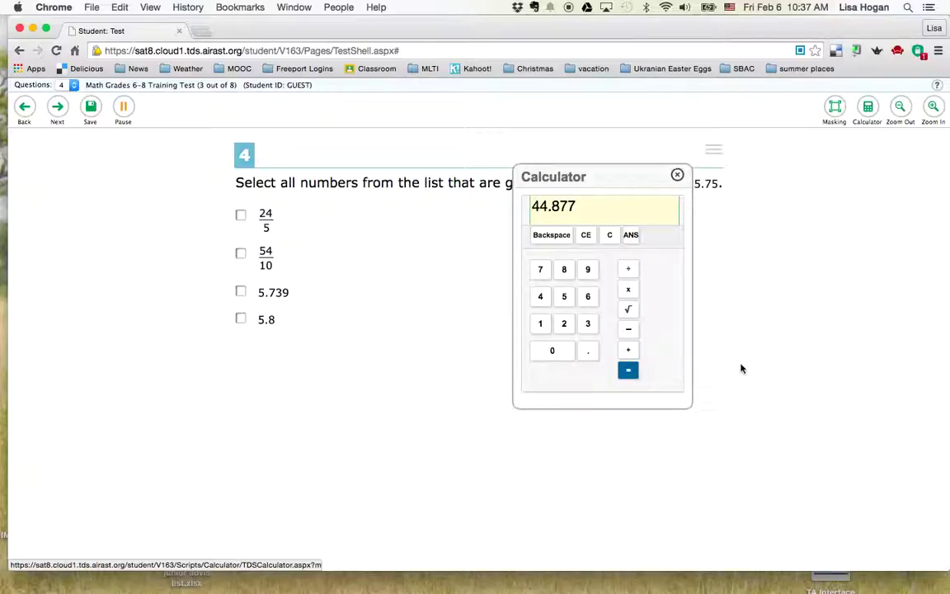
click(677, 175)
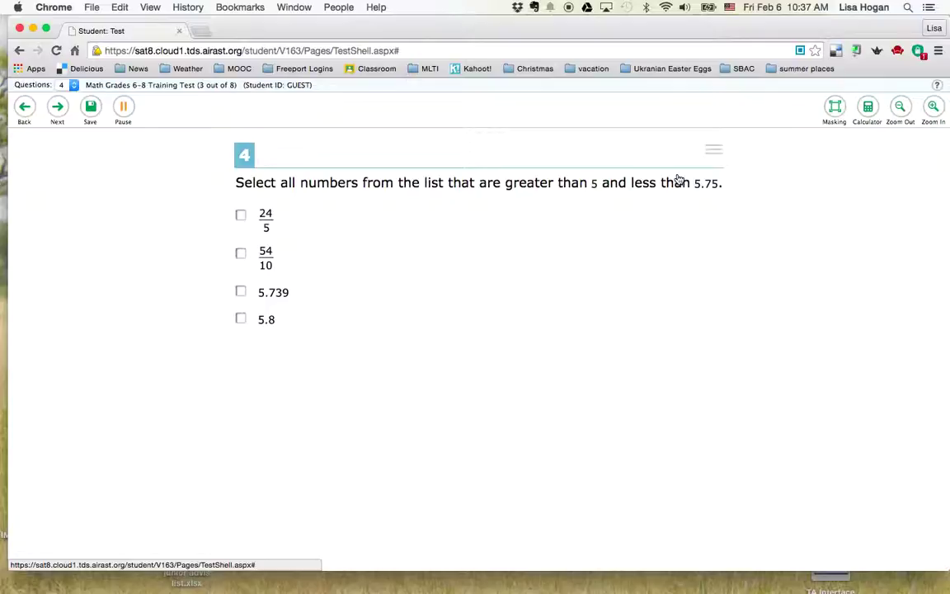